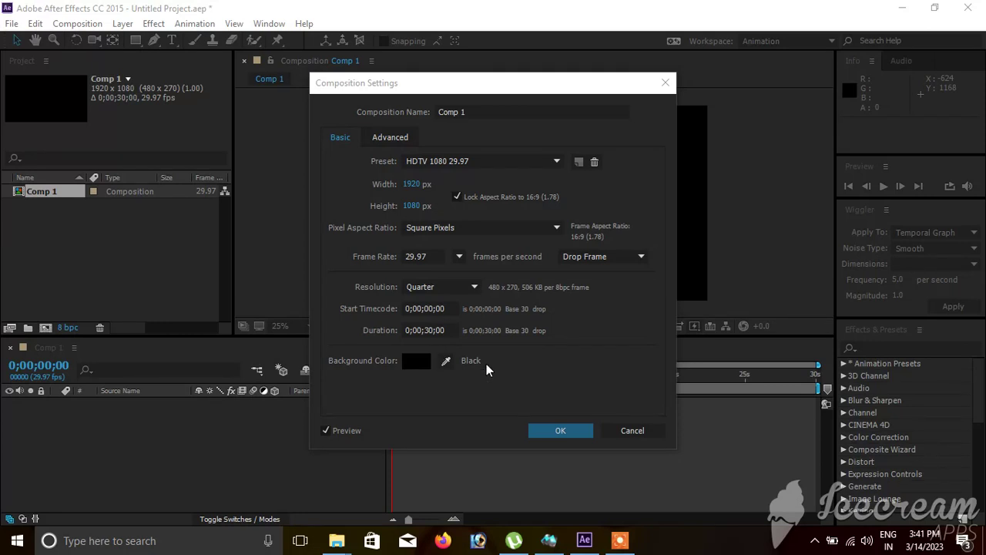
- Review the composition settings of Comp 1 without changing them
click(560, 429)
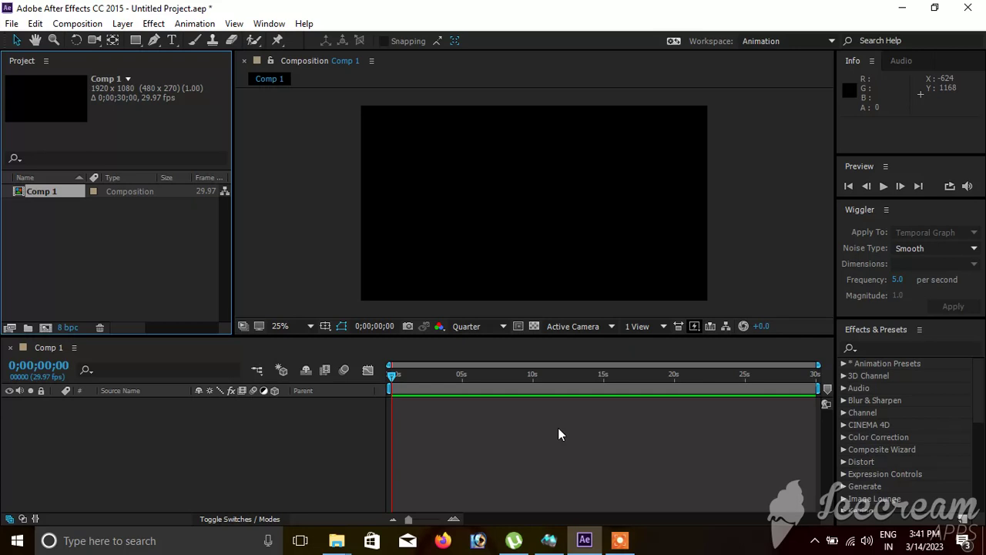
right_click(60, 192)
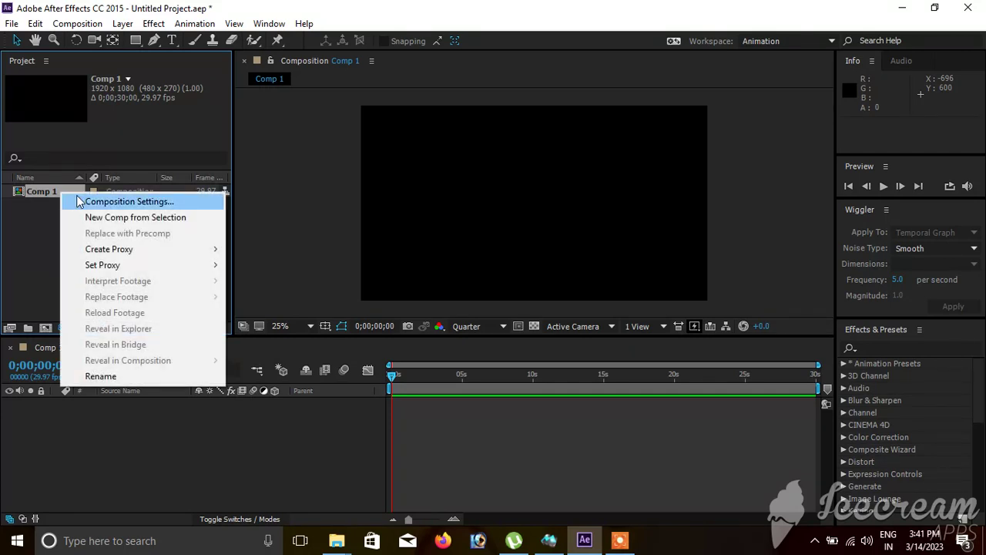
click(79, 201)
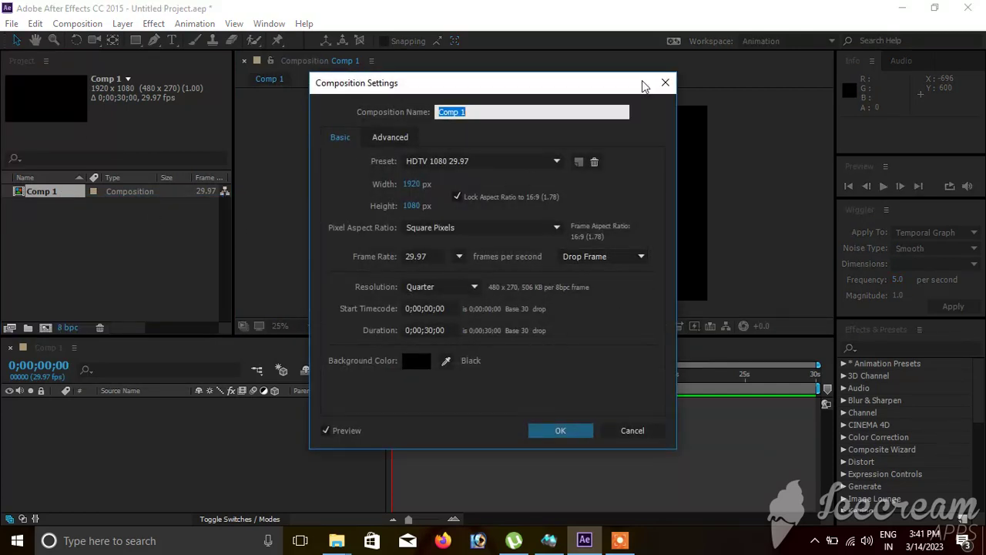
click(665, 84)
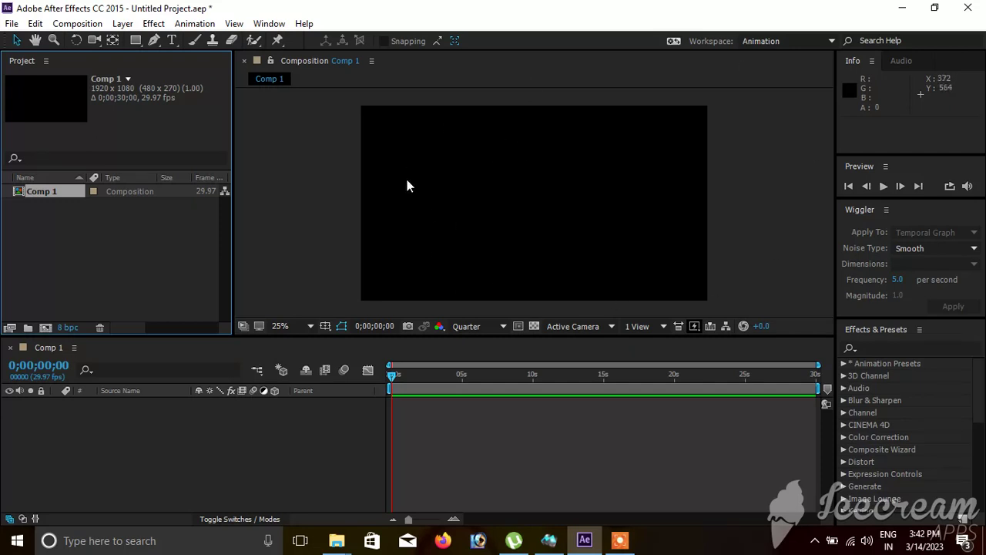
double_click(131, 251)
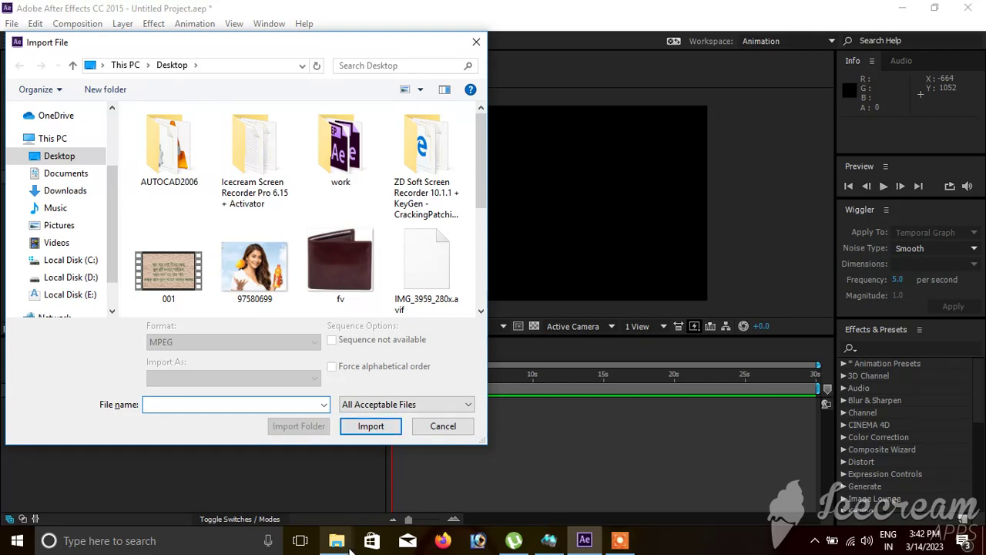
mouse_move(336, 540)
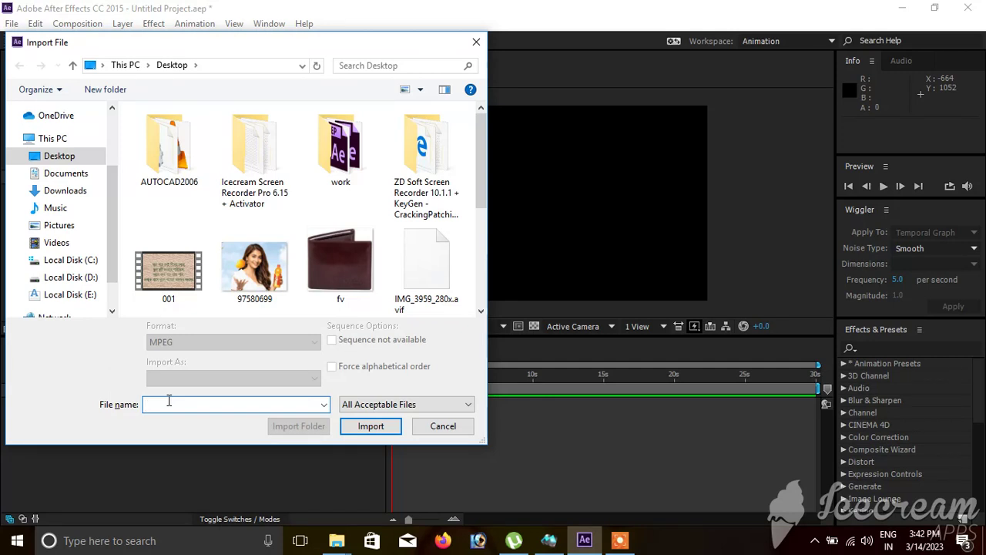
click(446, 426)
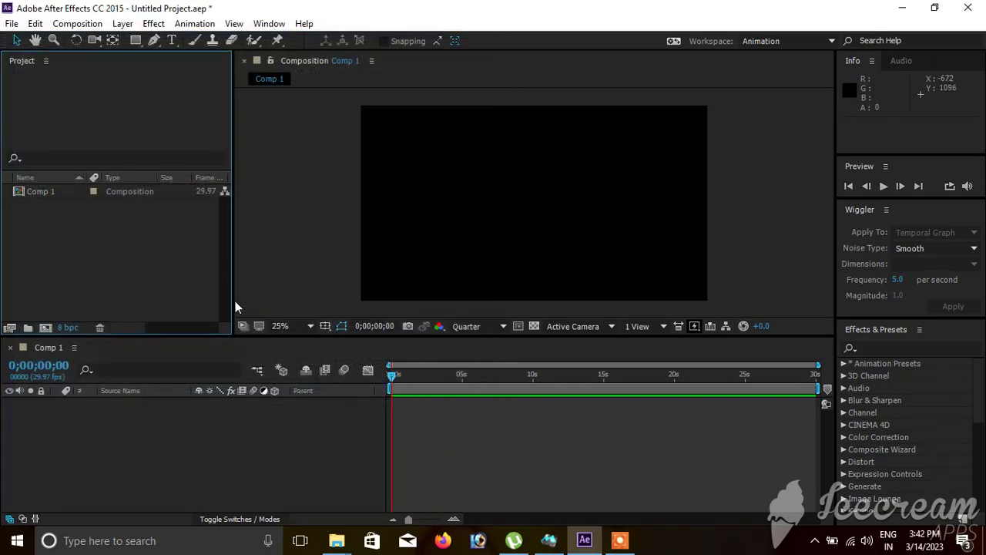
double_click(101, 246)
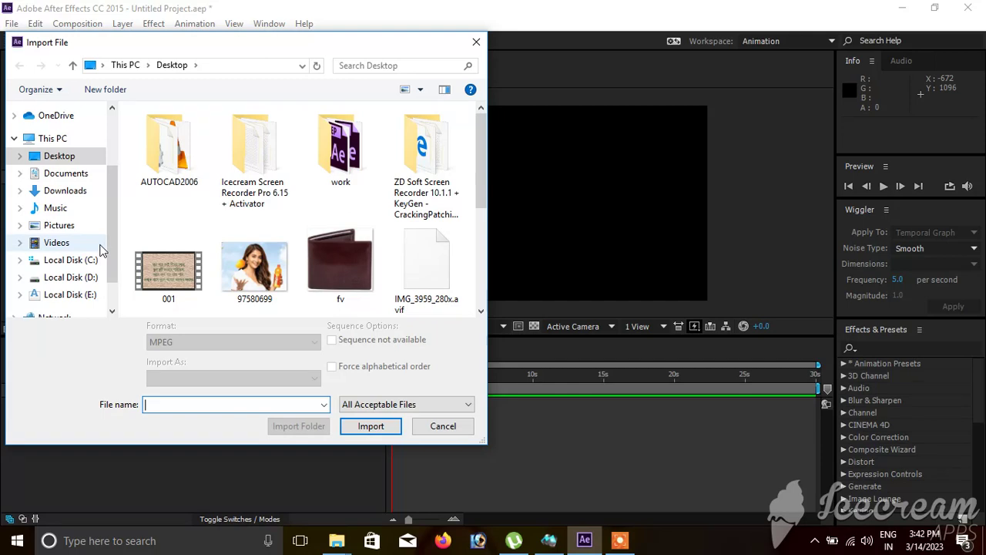
click(478, 41)
click(11, 23)
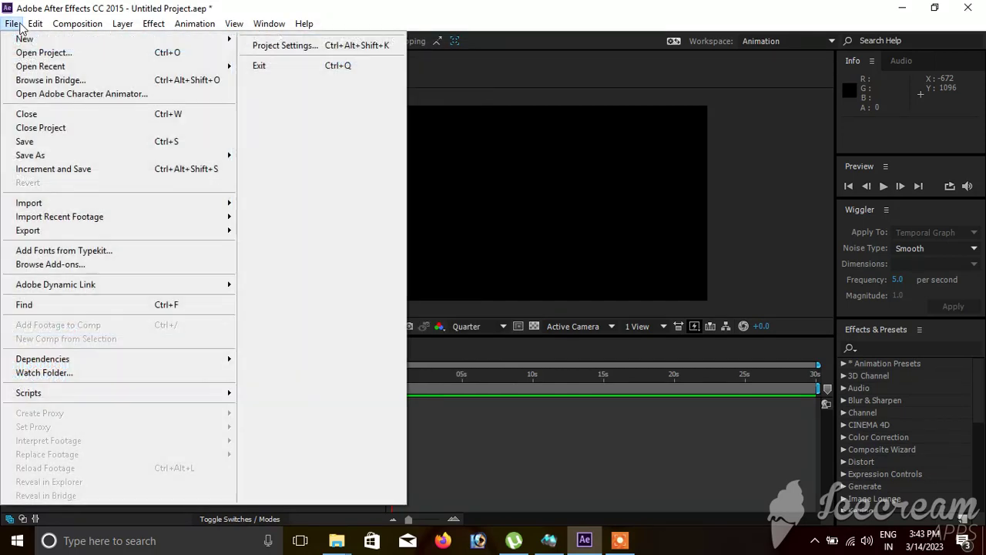
mouse_move(49, 203)
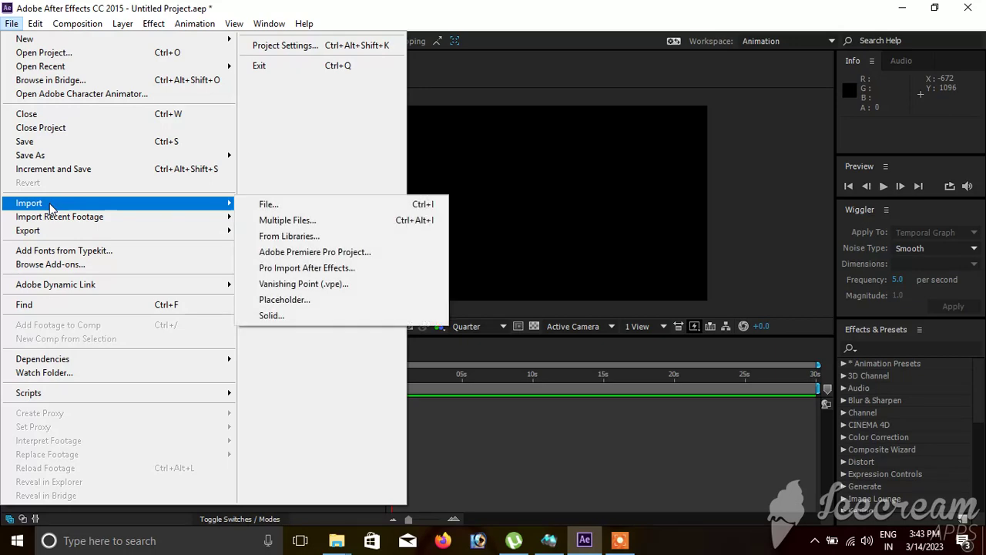
click(272, 205)
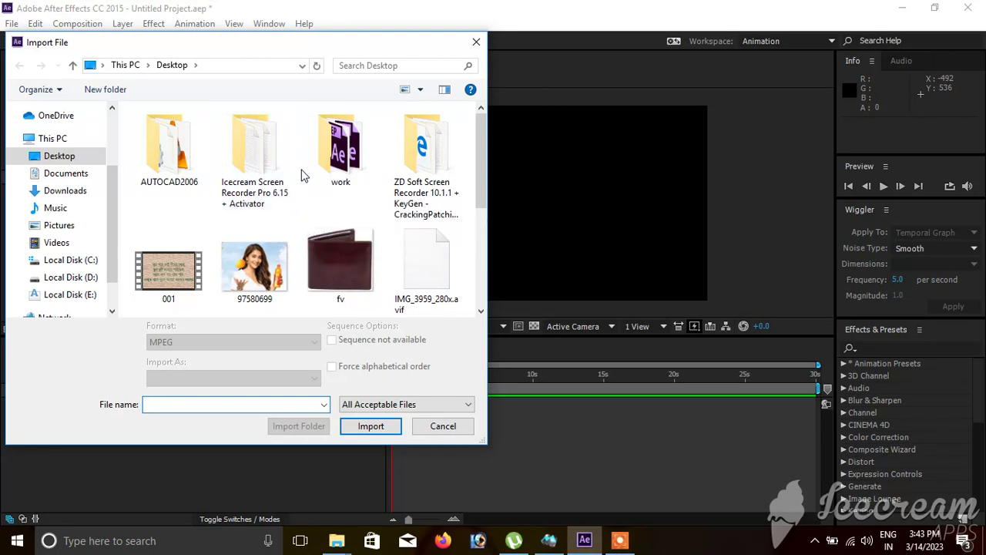
click(476, 41)
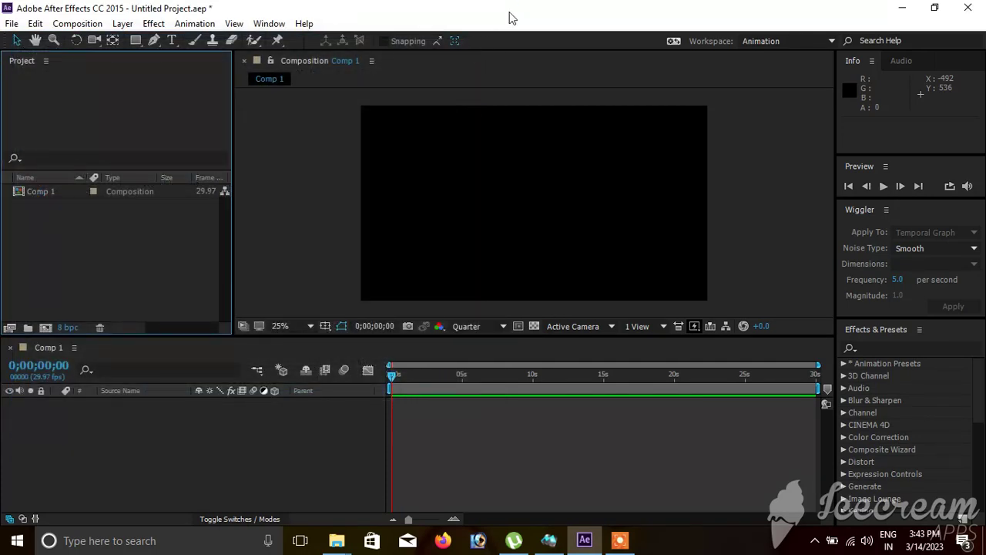
- Import the vlc-record rose garden video from the Desktop folder into the project
key(ctrl+i)
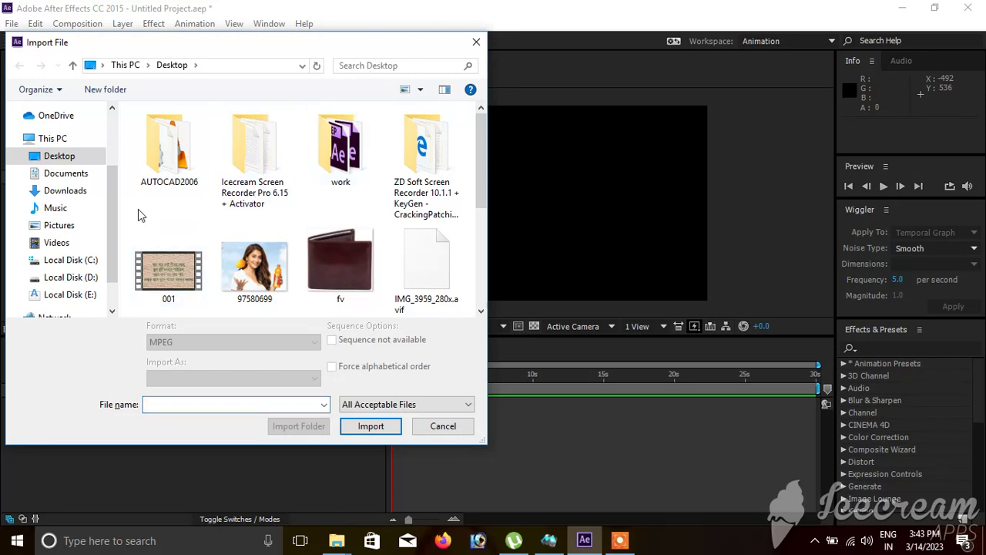
click(65, 143)
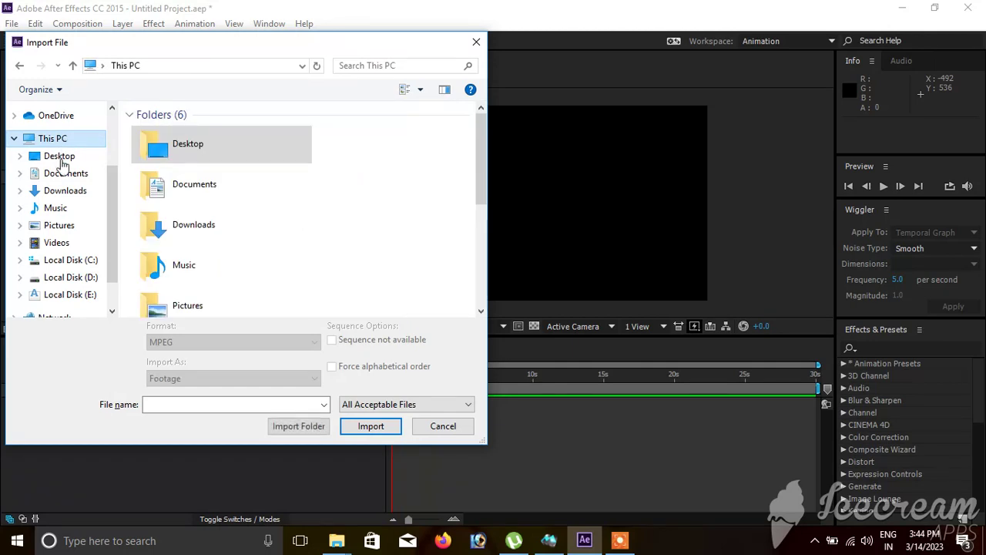
click(70, 157)
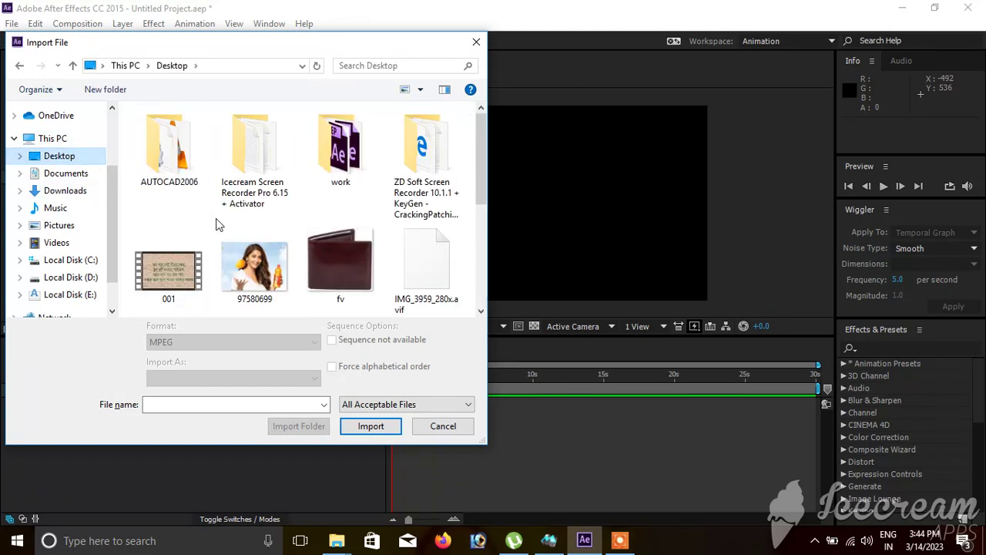
scroll(213, 225, down, 3)
double_click(200, 247)
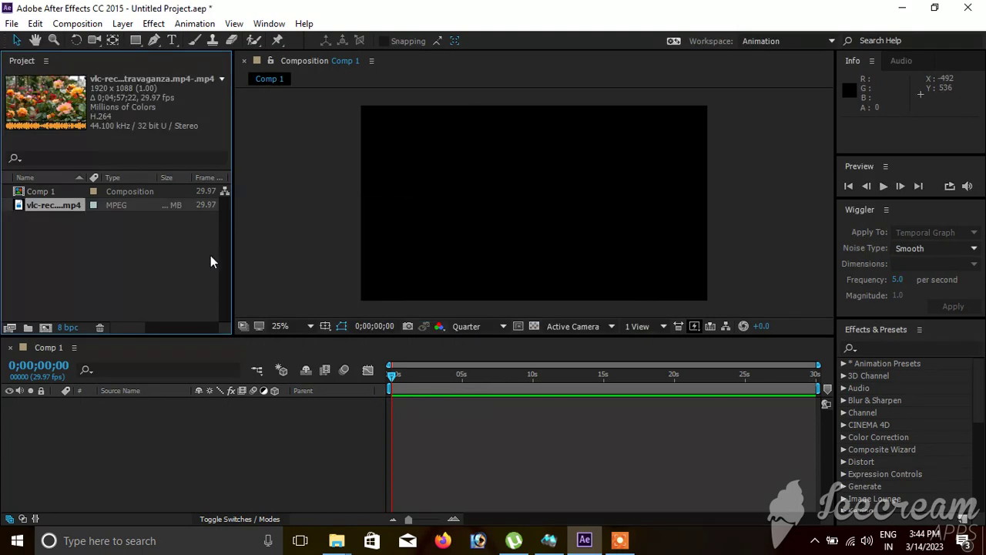
drag(42, 205, 533, 201)
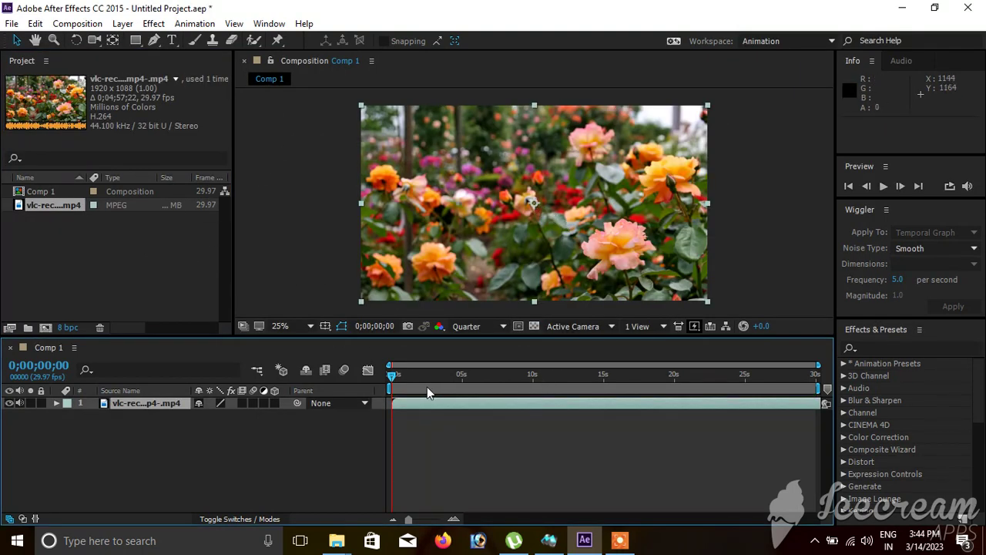
drag(393, 376, 453, 383)
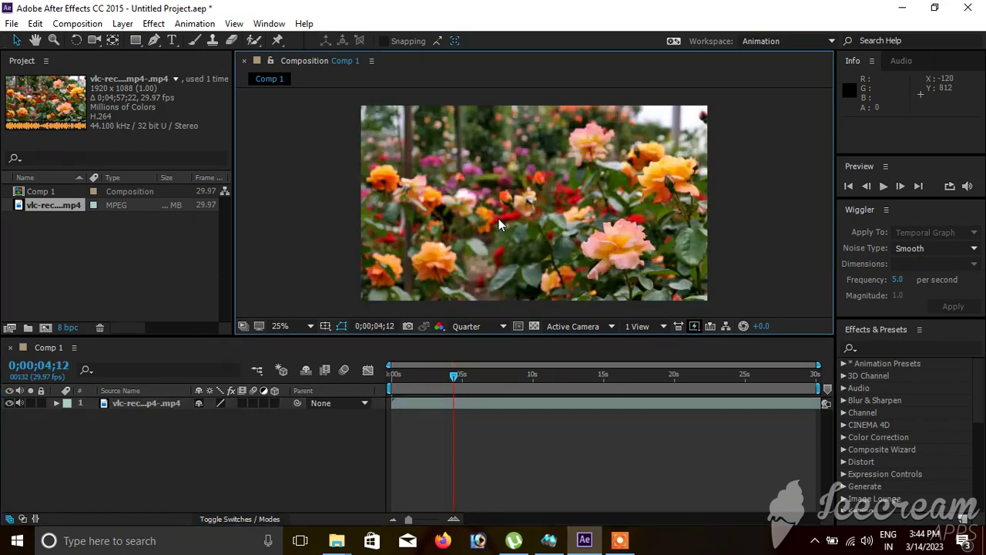
click(498, 218)
key(Delete)
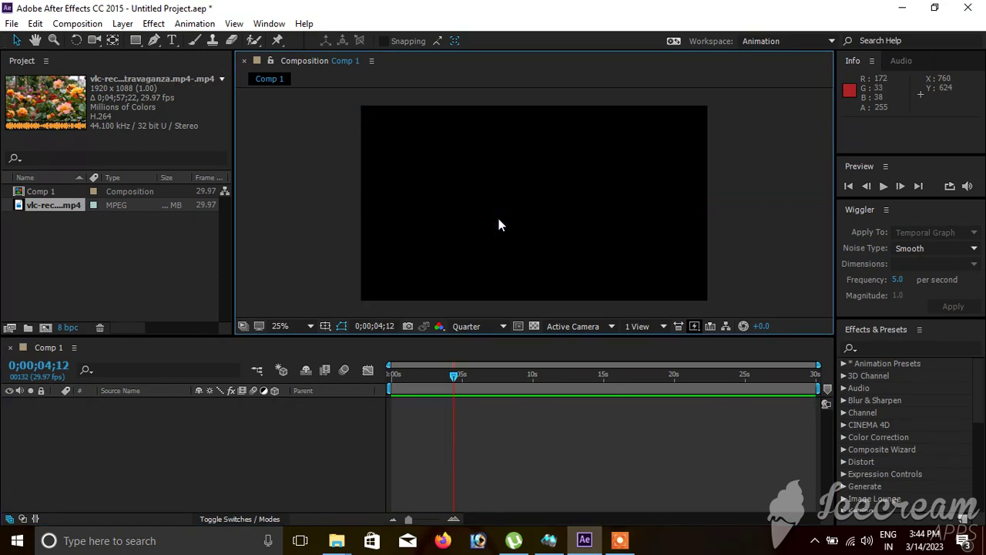
- Place the rose garden video in the centre of Comp 1 and set the current time to 0;00;00;00
click(40, 224)
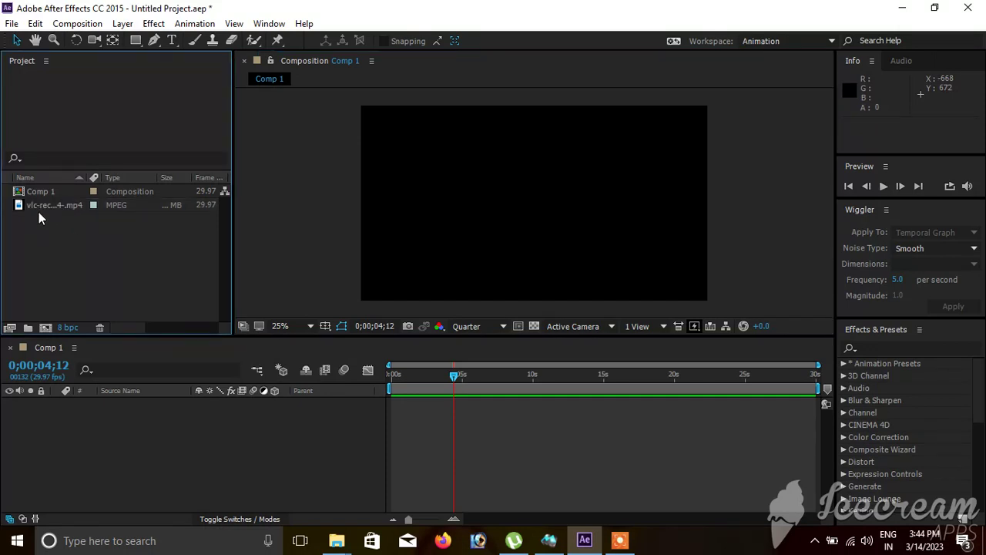
click(43, 208)
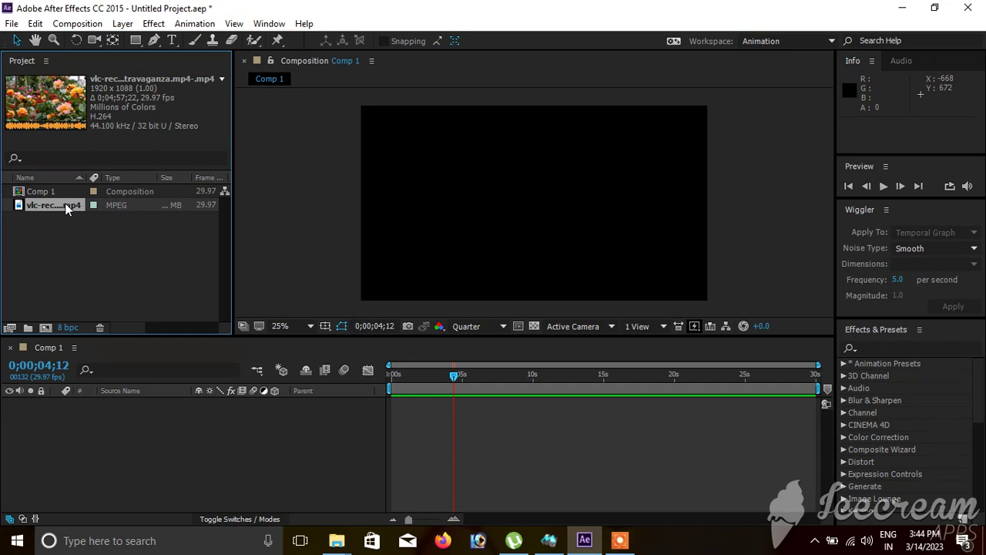
drag(65, 203, 531, 206)
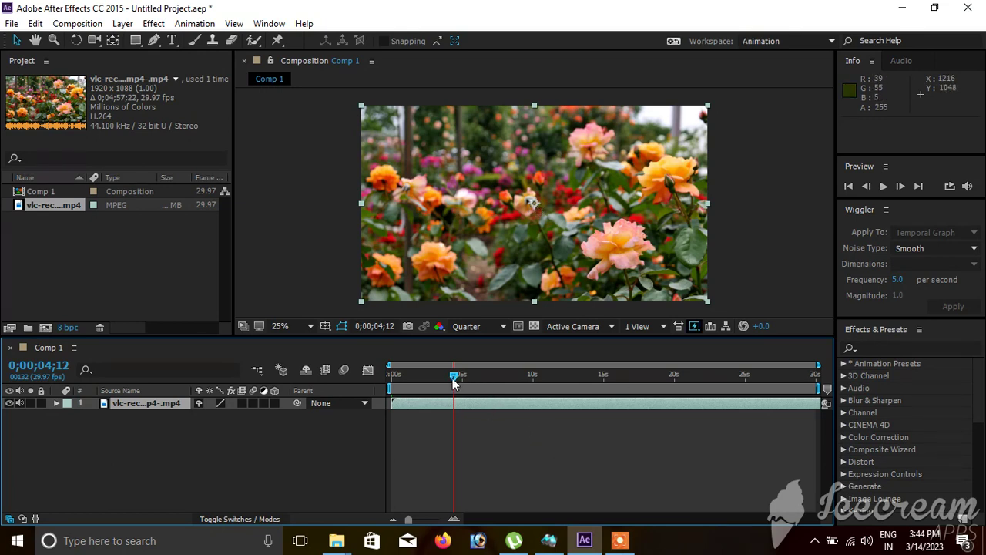
drag(455, 377, 391, 376)
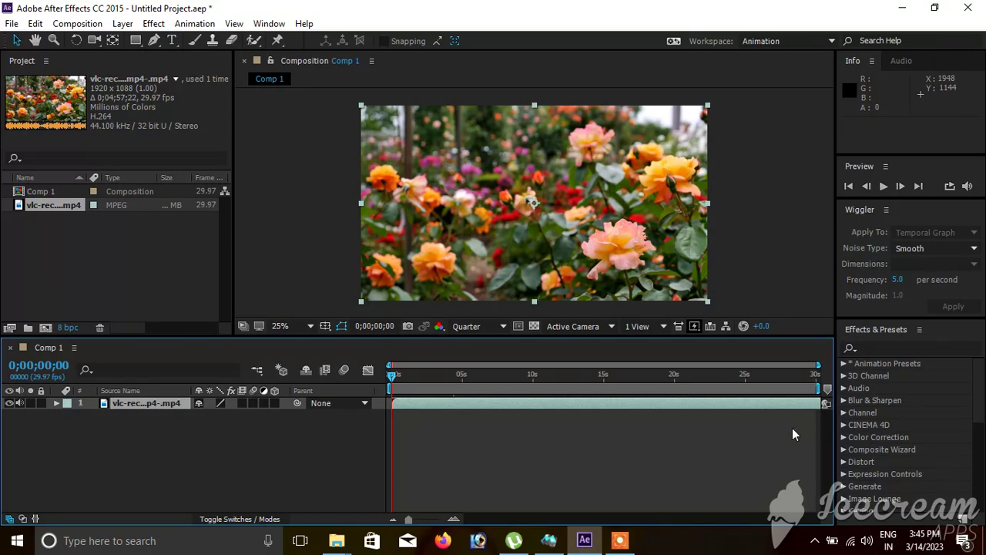
drag(392, 377, 308, 358)
- Start importing another file and browse to the work folder on the Desktop
double_click(43, 226)
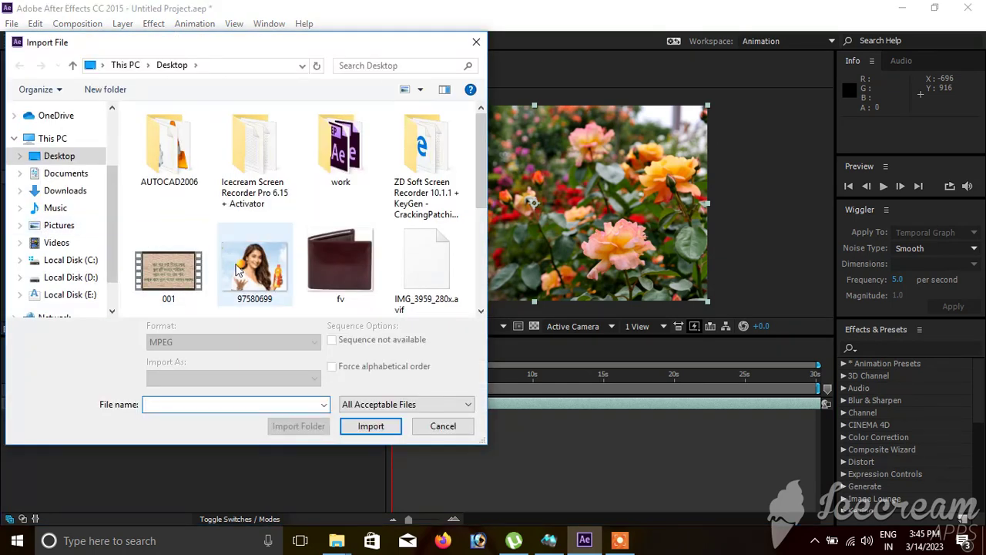
click(202, 226)
scroll(204, 226, down, 3)
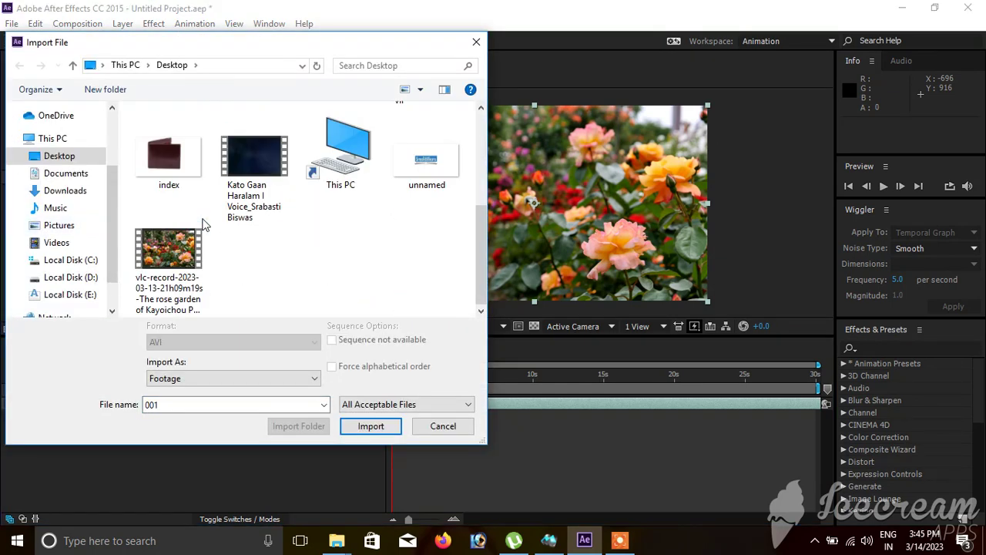
scroll(204, 223, up, 3)
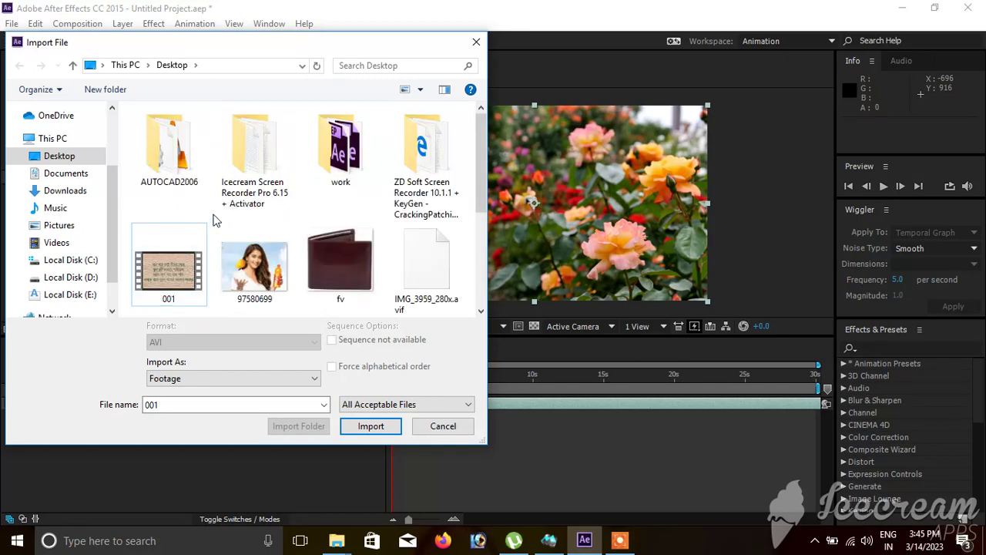
scroll(309, 214, down, 3)
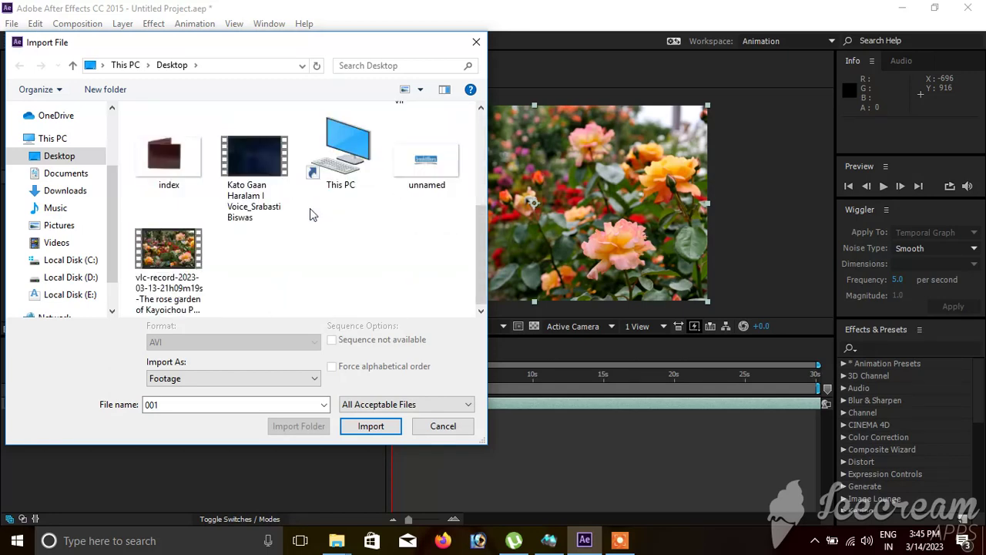
scroll(310, 214, up, 3)
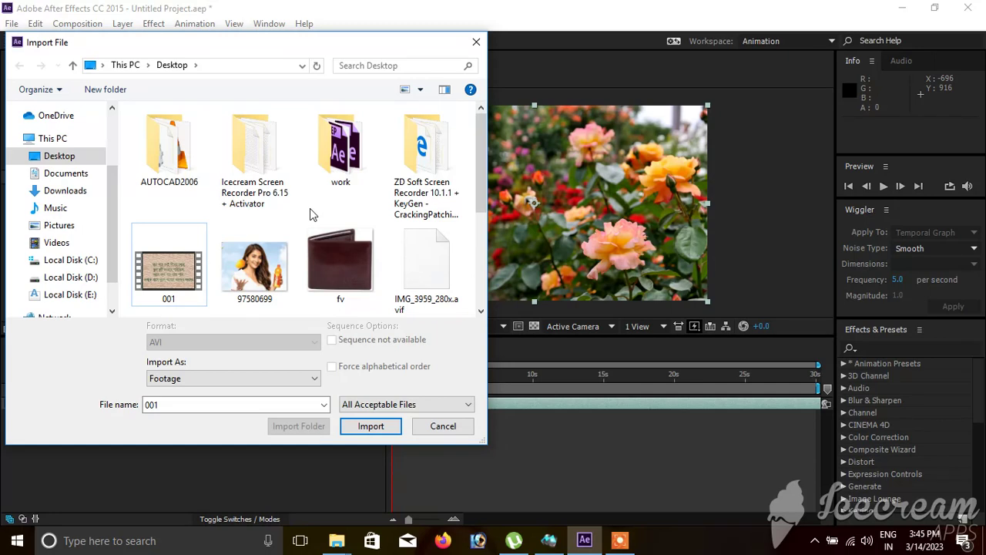
double_click(340, 147)
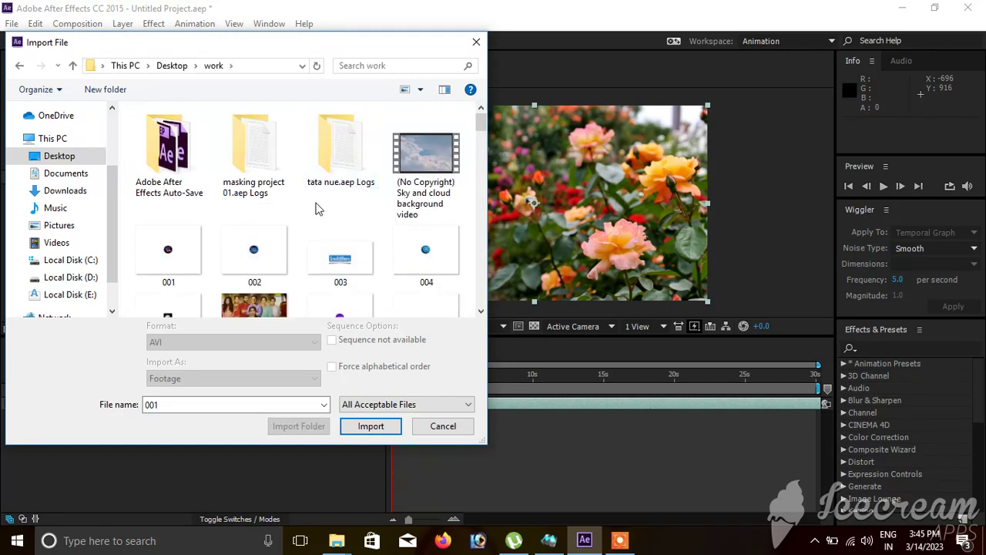
- Import maa durga copy.png from the work folder and place it in the centre of Comp 1, above the rose garden video
scroll(265, 308, down, 8)
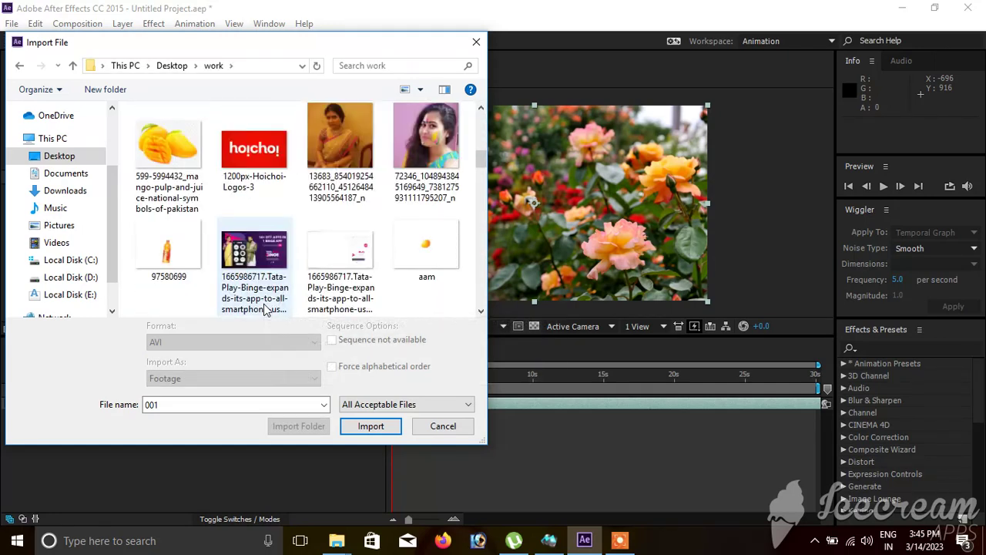
scroll(264, 308, down, 3)
scroll(264, 309, up, 3)
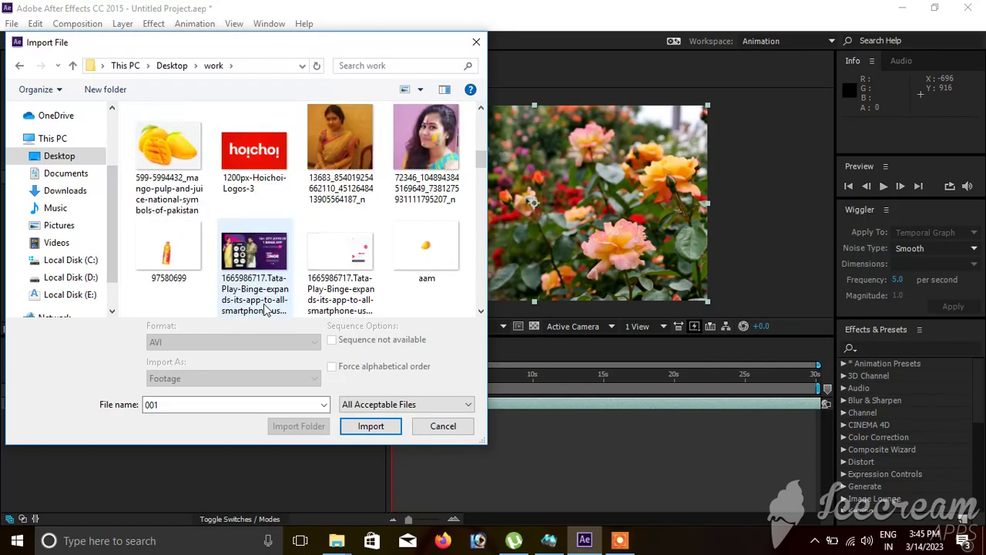
scroll(264, 308, down, 5)
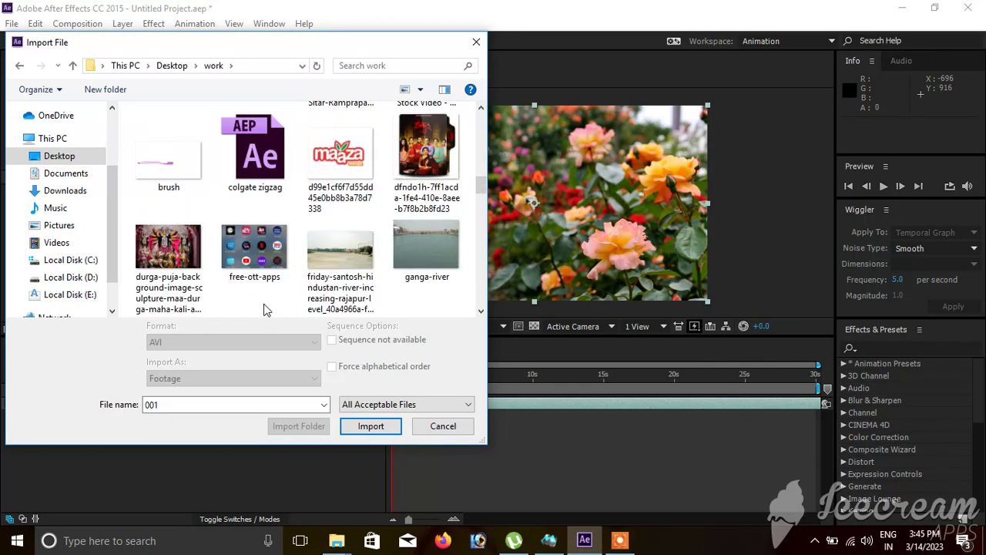
scroll(264, 308, down, 3)
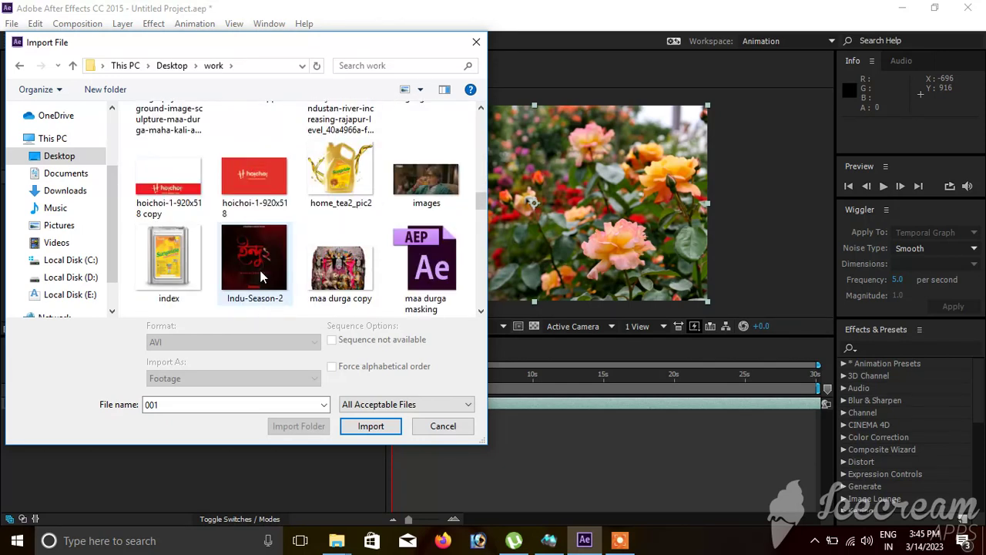
double_click(348, 267)
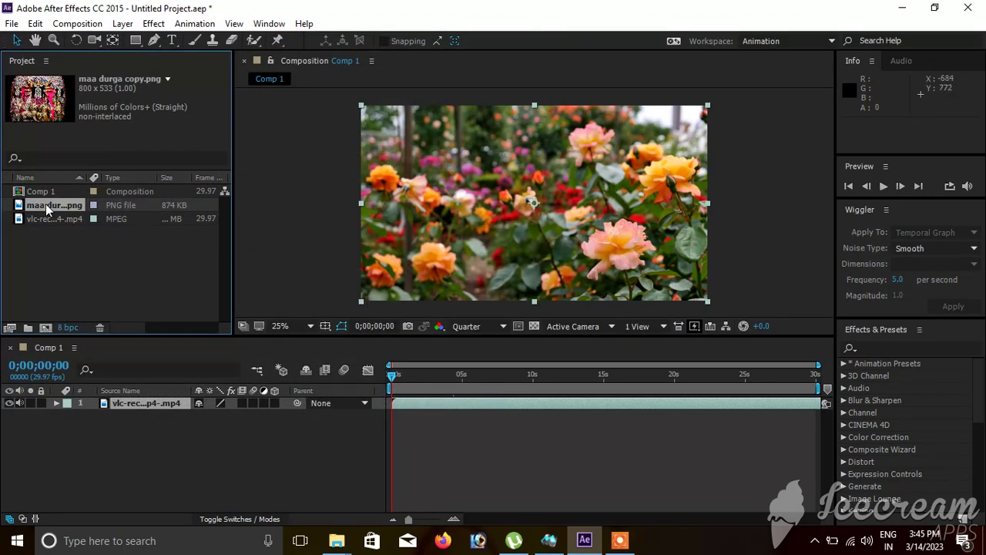
drag(46, 203, 533, 202)
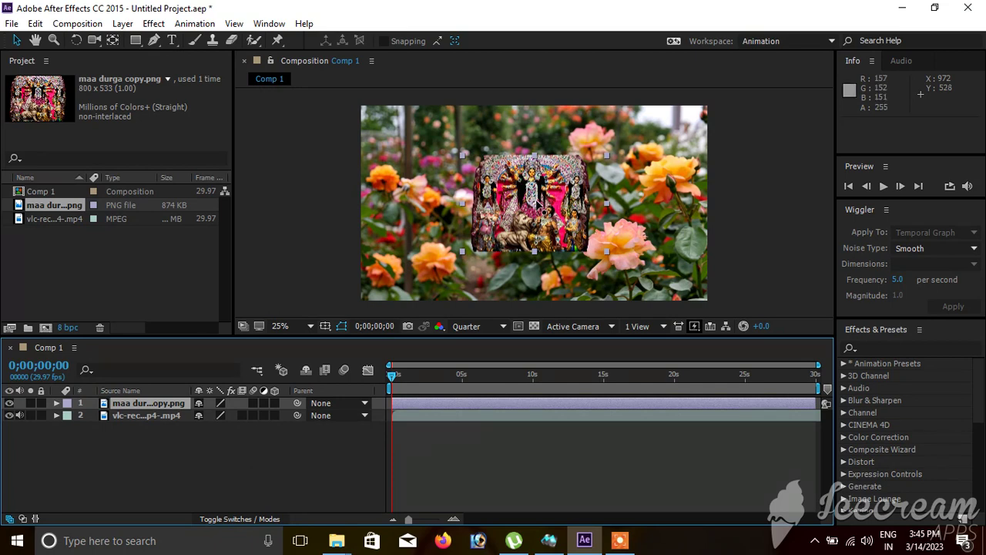